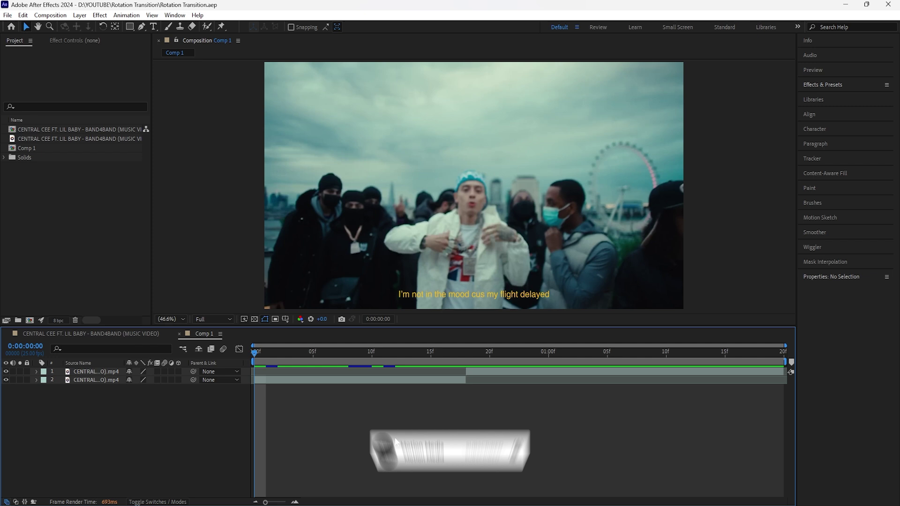
Create a new adjustment layer and centre it over the cut between the two clips, spanning frames 14 to 22.
right_click(260, 406)
mouse_move(316, 288)
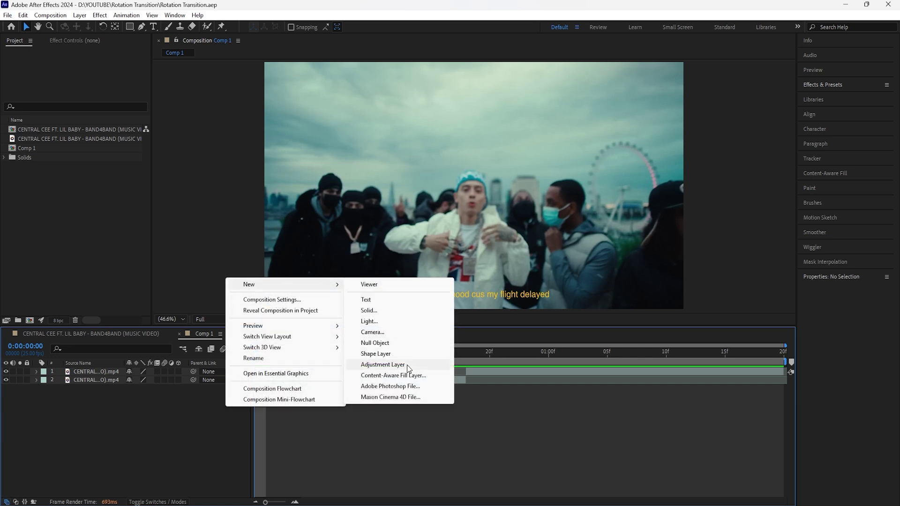
left_click(382, 365)
left_click(464, 355)
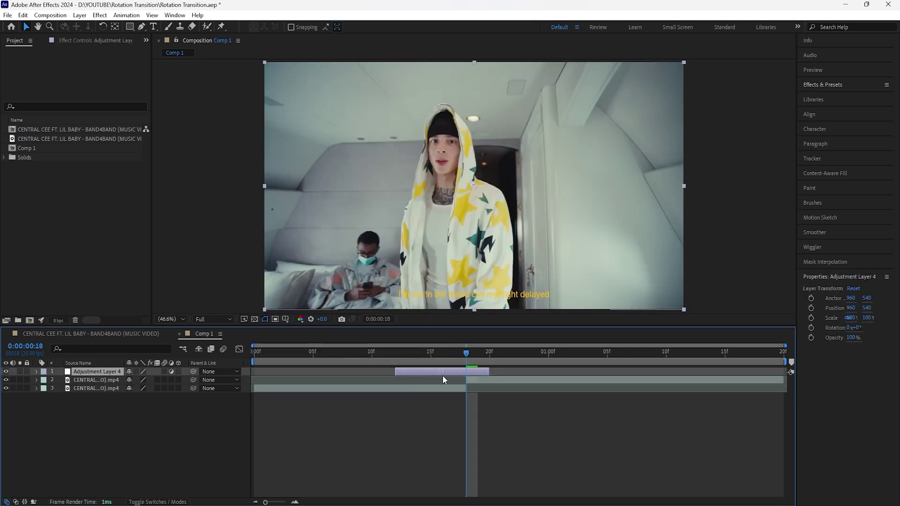
left_click_drag(442, 376, 466, 376)
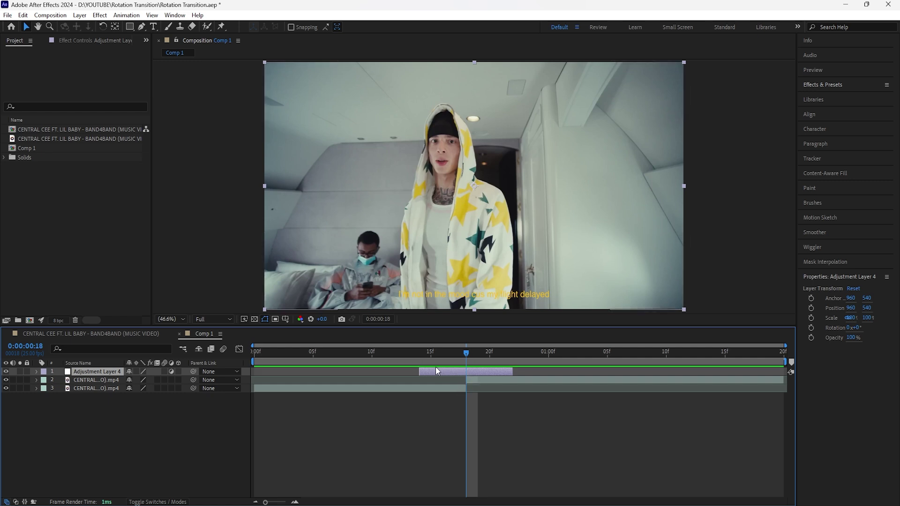
left_click_drag(423, 350, 466, 373)
Find the Tritone effect and apply it to the adjustment layer.
left_click(835, 84)
left_click(824, 92)
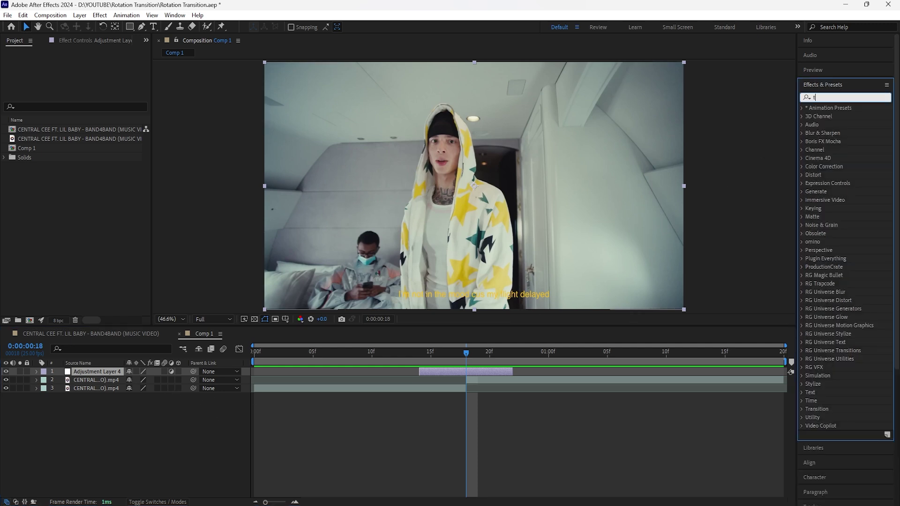
type("trit")
double_click(840, 117)
Set Tritone's Midtones colour to teal 25A4B3.
left_click(89, 84)
left_click_drag(580, 195, 584, 165)
left_click(638, 236)
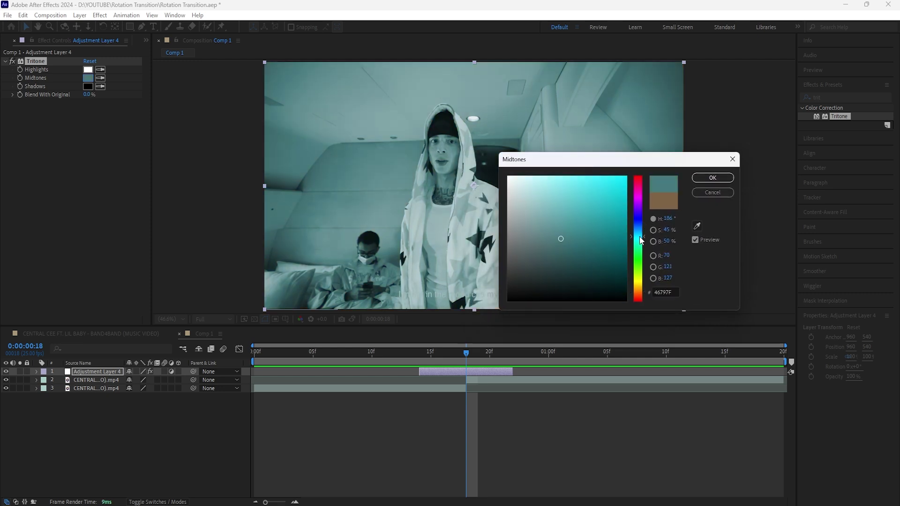
left_click(604, 213)
left_click_drag(604, 214, 602, 214)
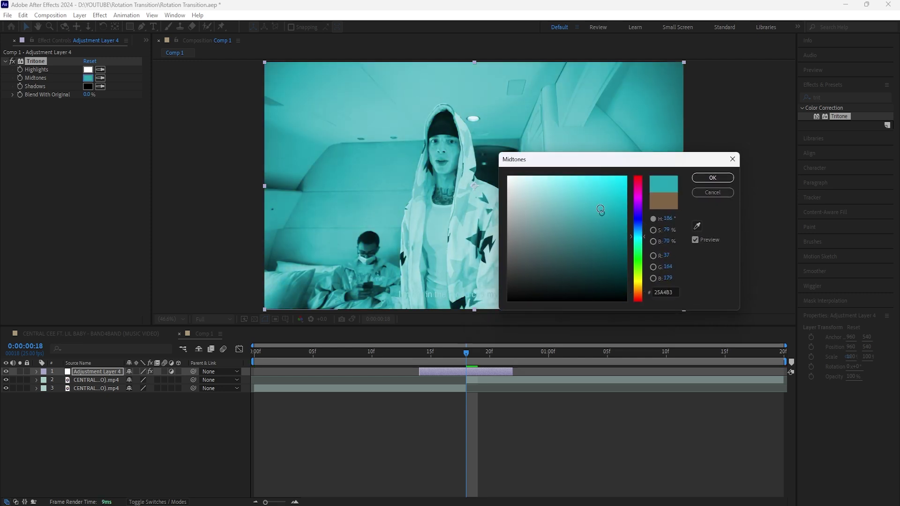
left_click(713, 178)
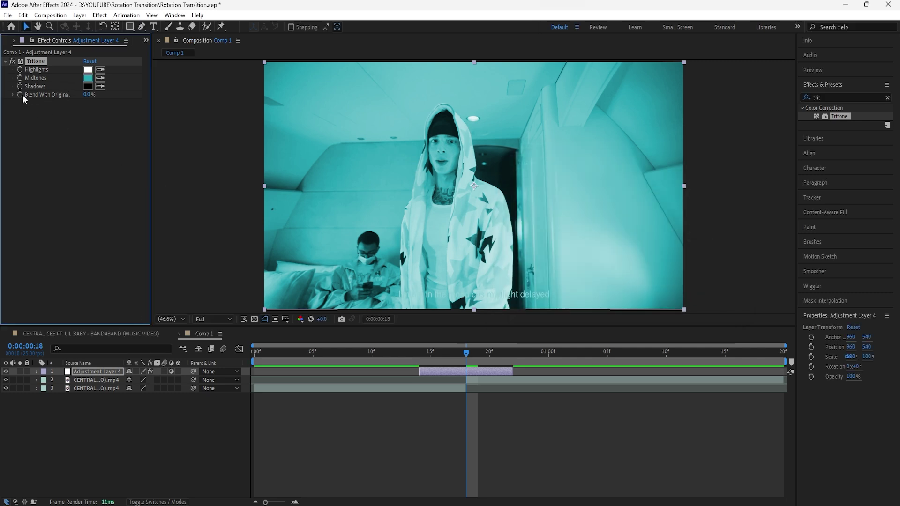
Keyframe Tritone's Blend With Original at 0% on the cut at frame 18 and 100% at the layer's start, frame 14.
left_click(105, 371)
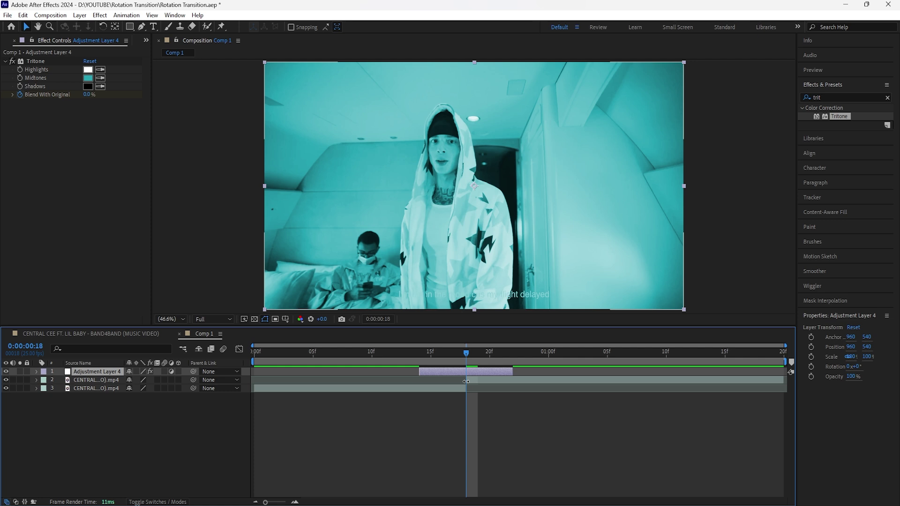
key("u")
left_click_drag(465, 354, 420, 359)
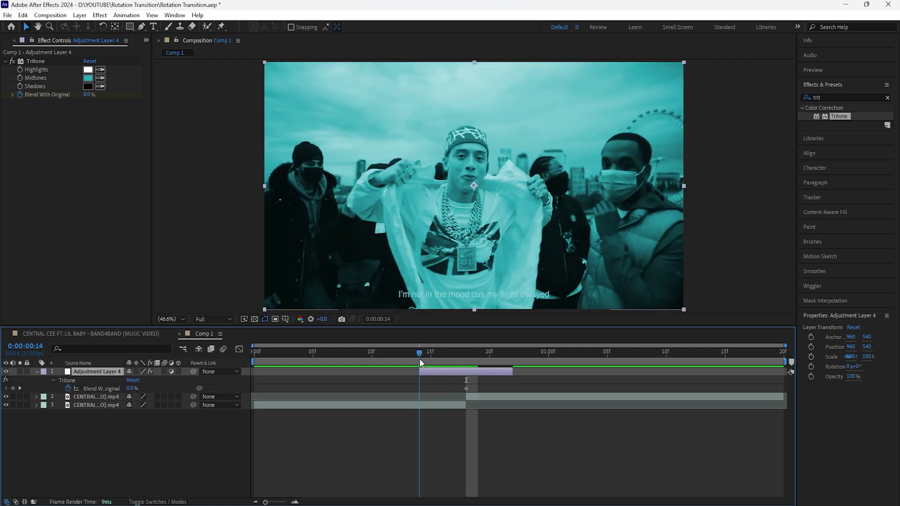
left_click_drag(89, 94, 449, 319)
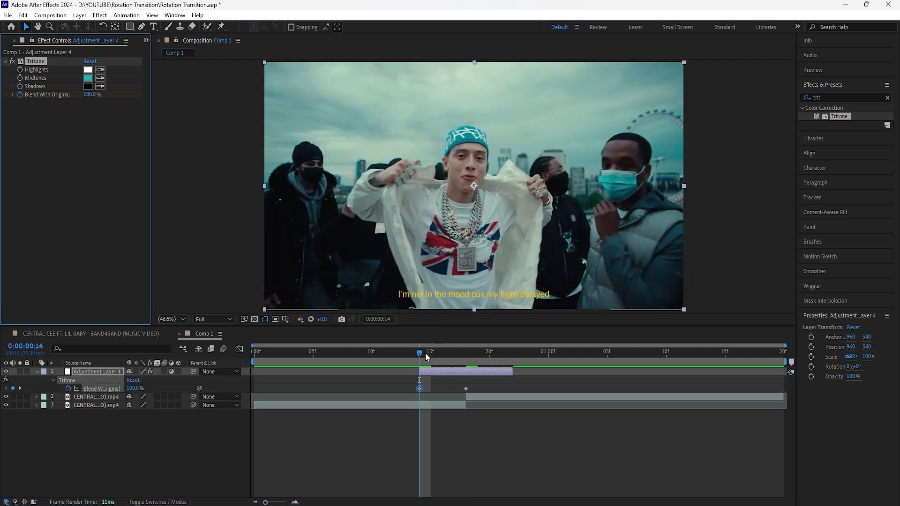
Add a 100% Blend With Original keyframe near the adjustment layer's end and move it to frame 22.
left_click_drag(420, 353, 505, 350)
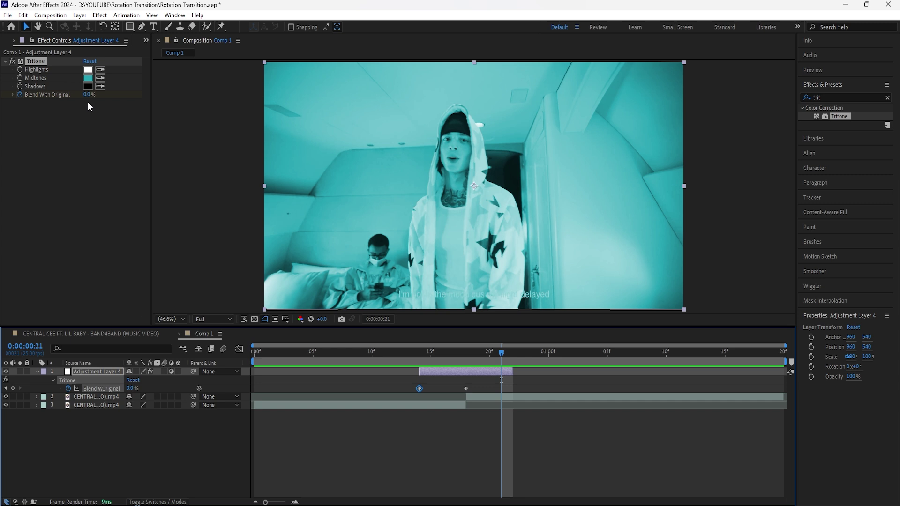
left_click_drag(89, 94, 420, 211)
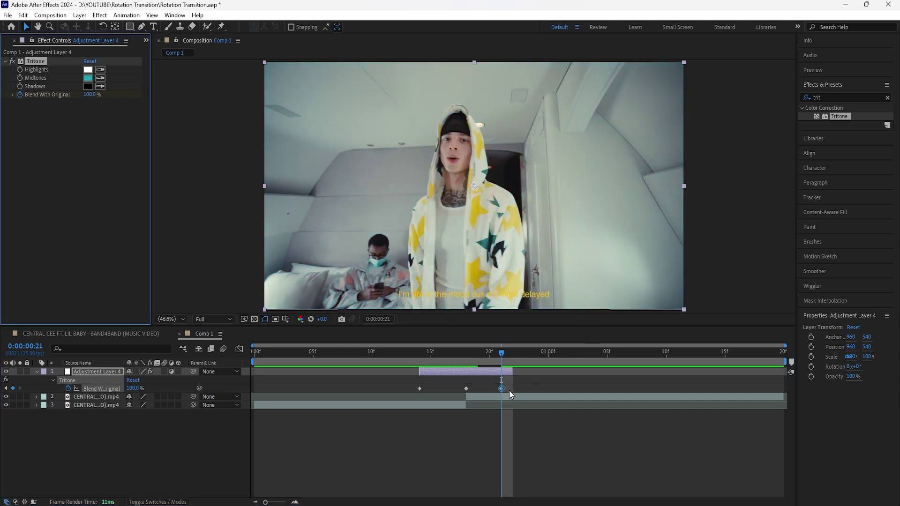
left_click_drag(501, 389, 513, 389)
mouse_move(501, 354)
left_mouse_down()
mouse_move(510, 351)
mouse_move(489, 355)
left_mouse_up()
Apply Easy Ease to all three Blend With Original keyframes and return the playhead to the cut at frame 18.
left_click_drag(519, 384, 410, 393)
right_click(419, 389)
mouse_move(500, 381)
left_click(563, 411)
left_click(466, 358)
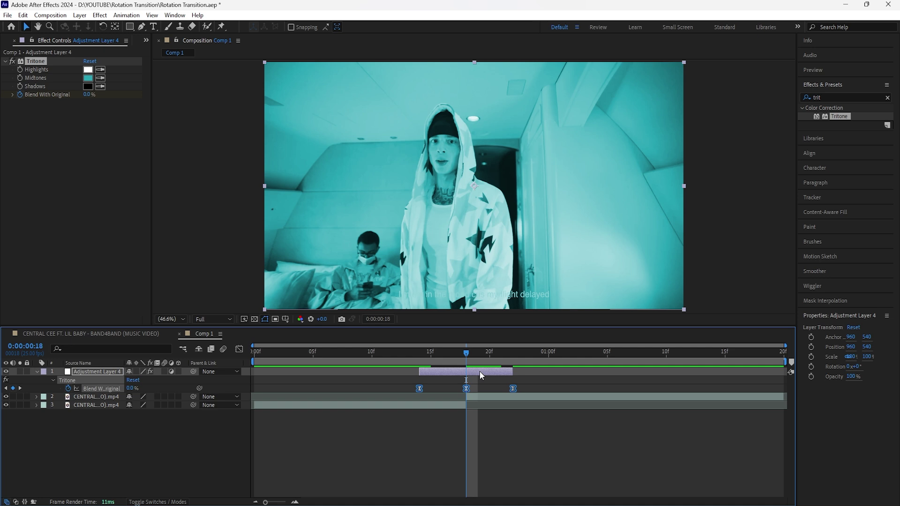
Apply Directional Blur to the adjustment layer and set its Blur Length to 120.
left_click(480, 373)
left_click(888, 97)
type("dire")
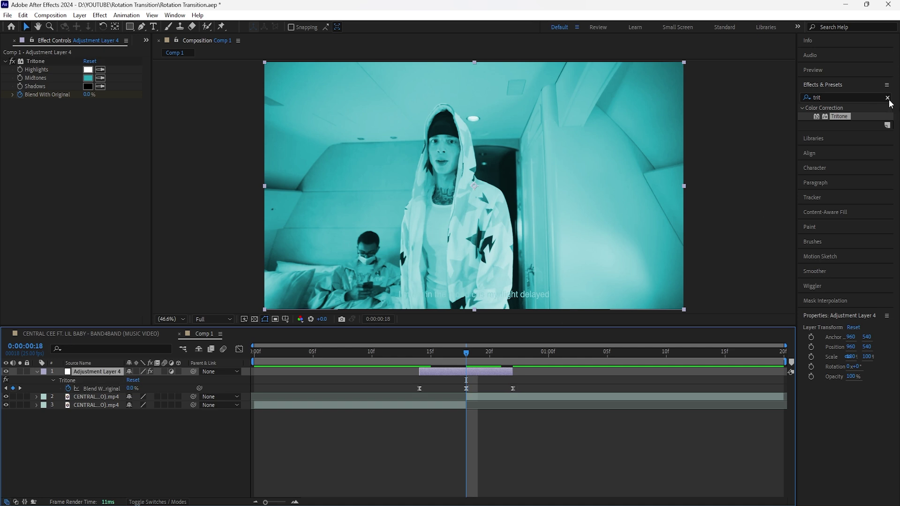
double_click(849, 141)
left_click(91, 139)
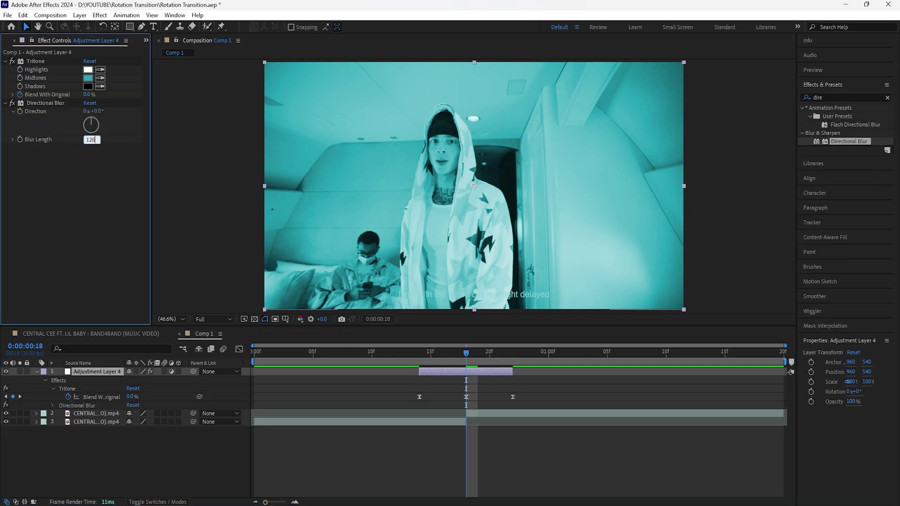
key("Return")
Keyframe Blur Length from 0 at the layer's start to 120 at the cut and back to 0 at its end, with Easy Ease.
left_click(107, 373)
key("u")
key("u")
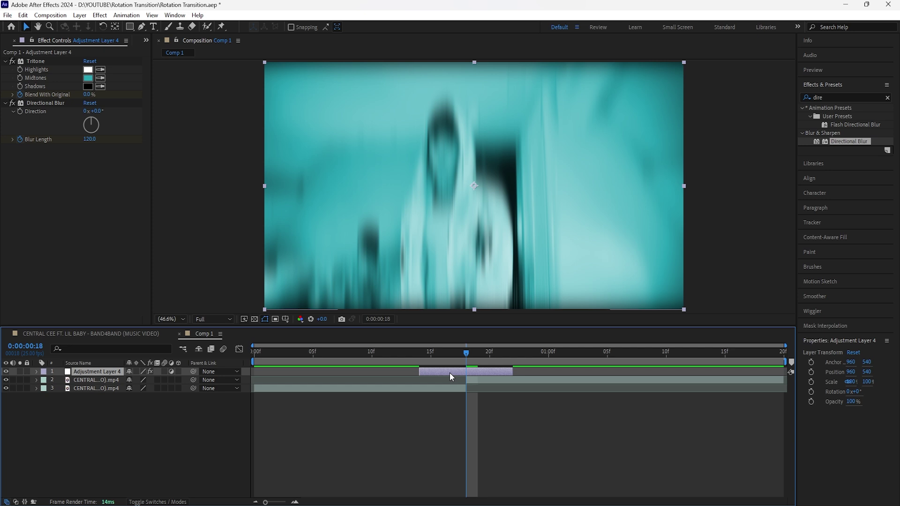
left_click_drag(464, 355, 425, 362)
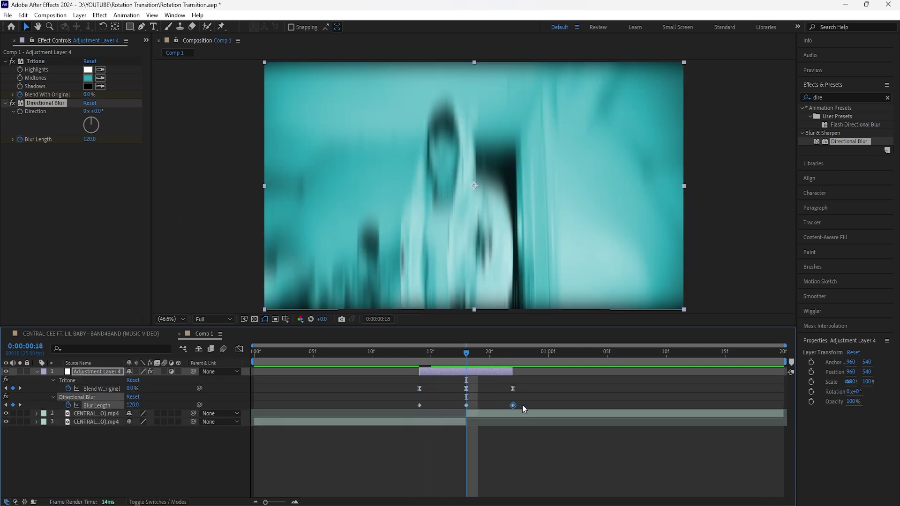
left_click_drag(522, 403, 416, 406)
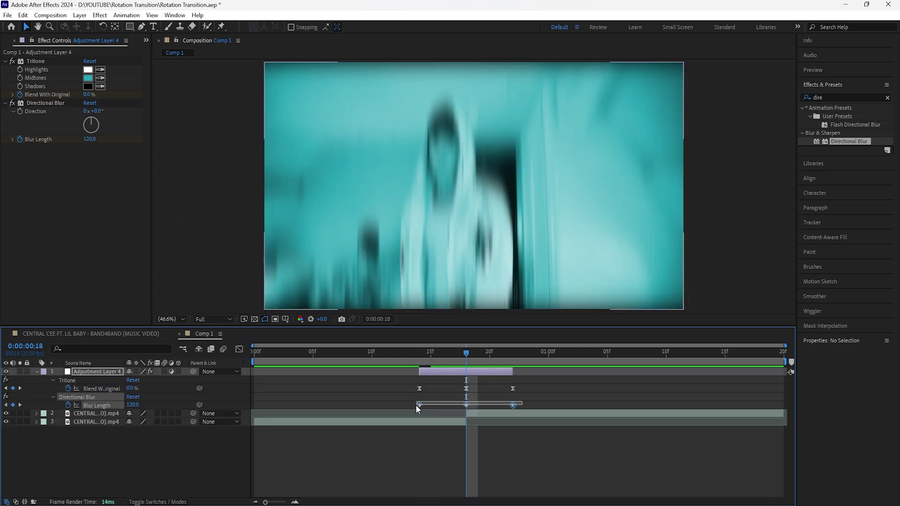
key("F9")
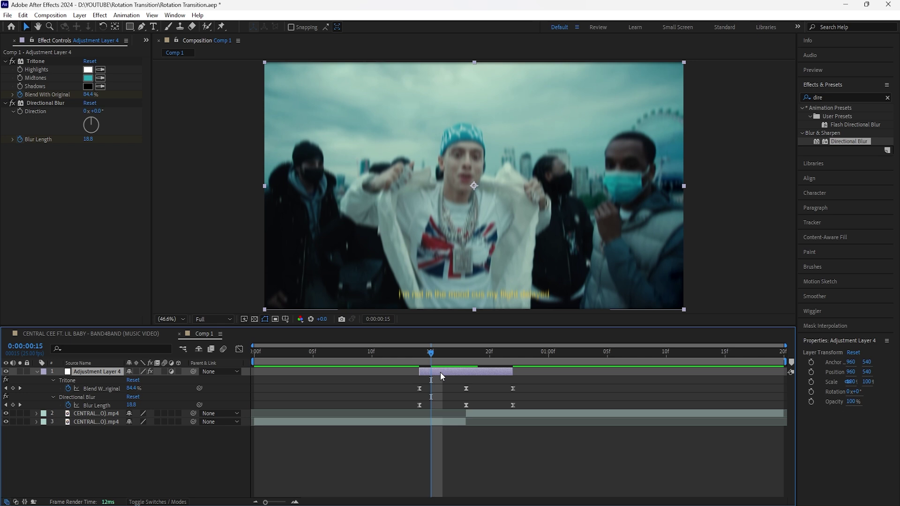
Show the transparency grid to check the blurred frame edges, and apply Motion Tile to the first clip, the bottom layer.
left_click(254, 319)
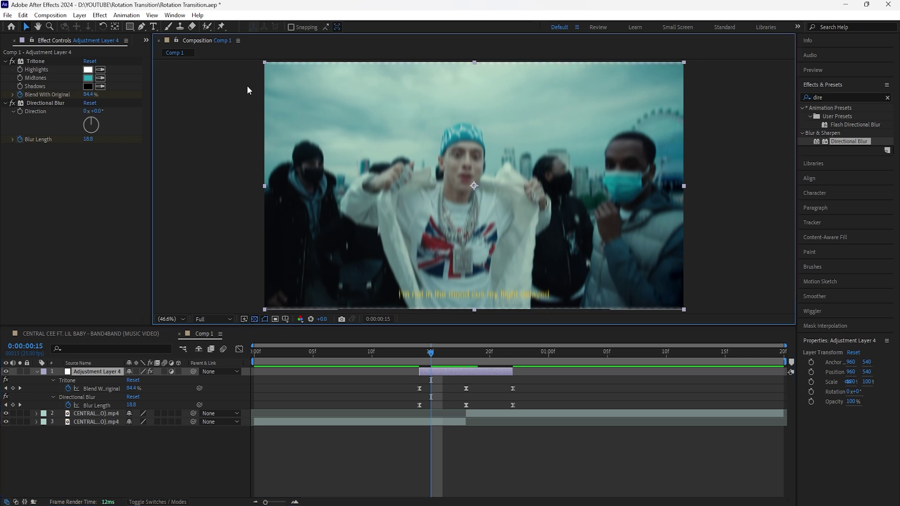
mouse_move(426, 355)
left_mouse_down()
mouse_move(418, 359)
mouse_move(436, 356)
left_mouse_up()
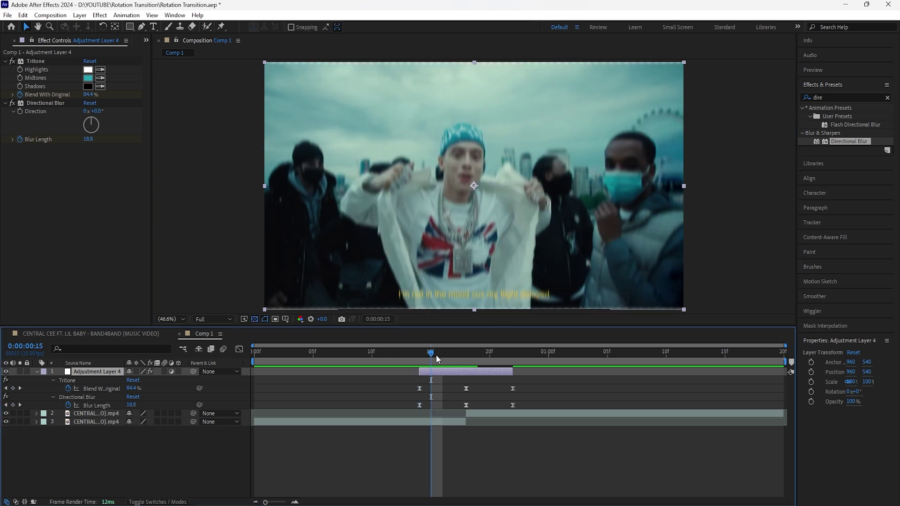
left_click(105, 421)
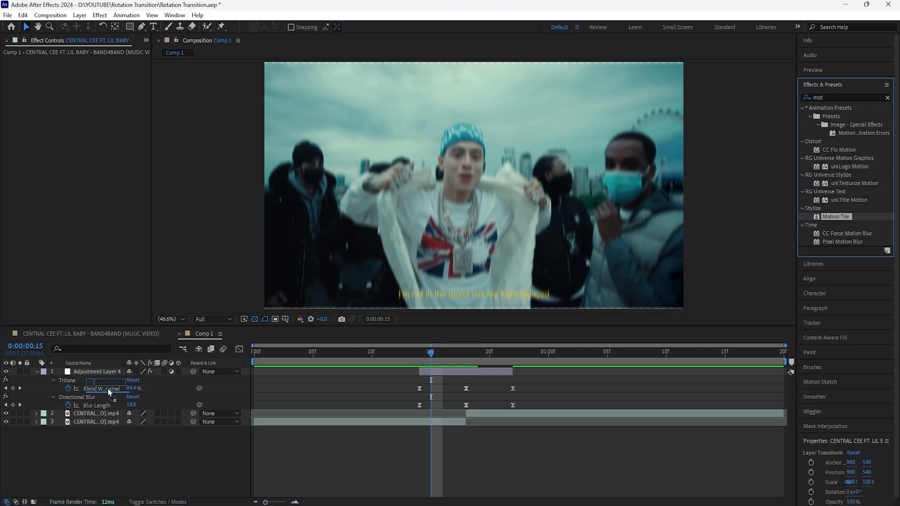
left_click_drag(110, 393, 93, 424)
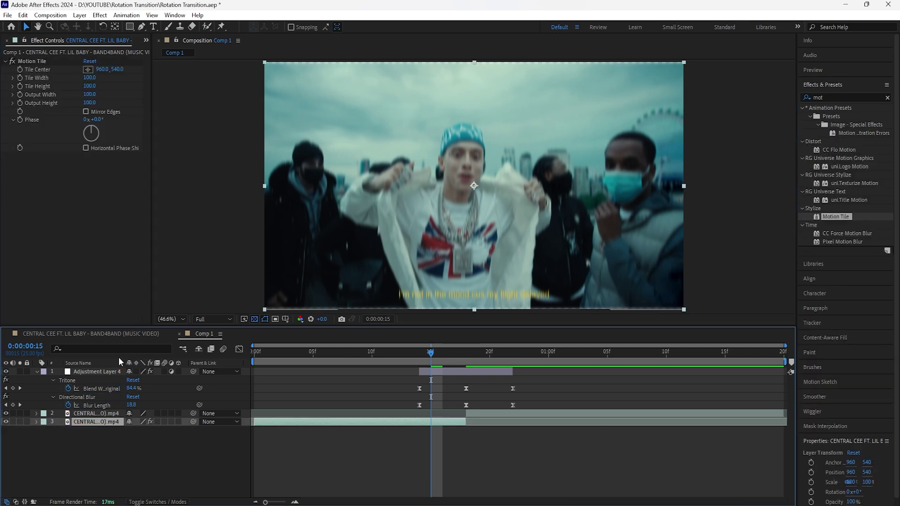
Set Motion Tile's Output Height to 200 with Mirror Edges enabled, and hide the transparency grid.
left_click(91, 103)
type("200")
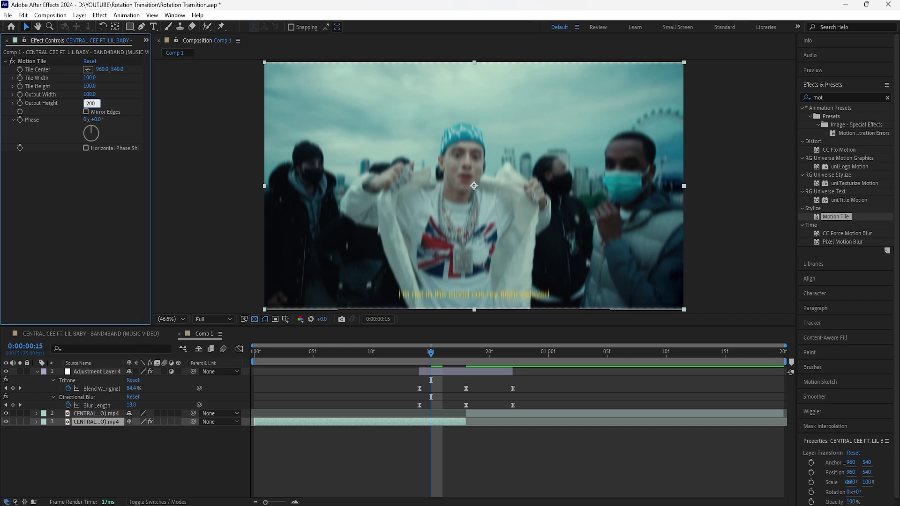
key("Return")
left_click(86, 112)
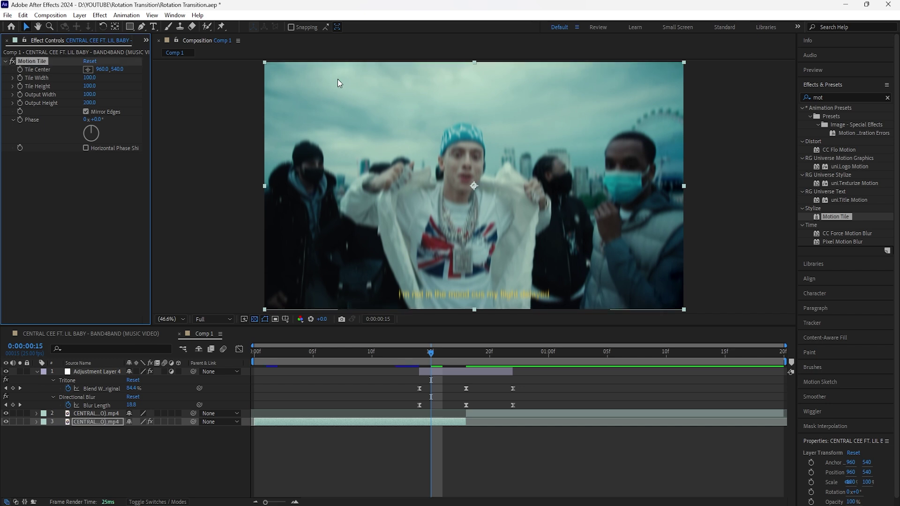
left_click(254, 320)
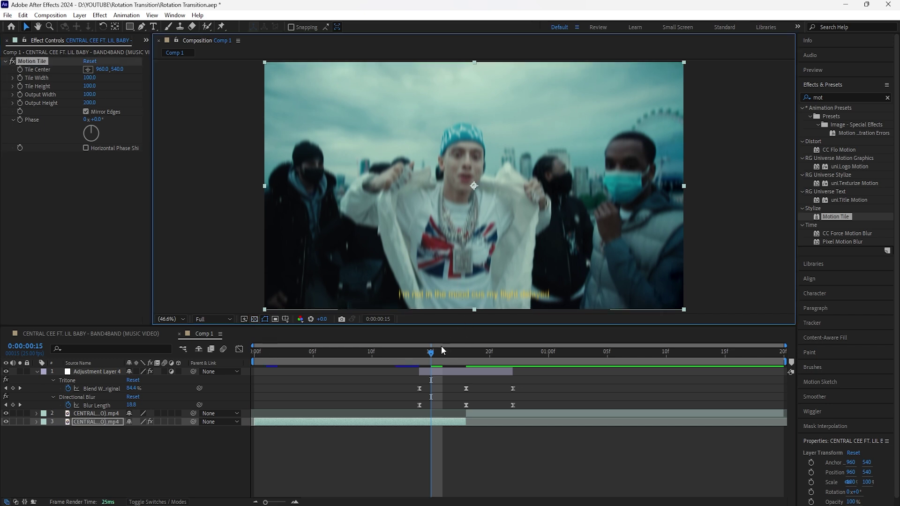
At the cut, apply the Exposure effect to the adjustment layer and set Exposure to 3.
left_click_drag(441, 349, 463, 359)
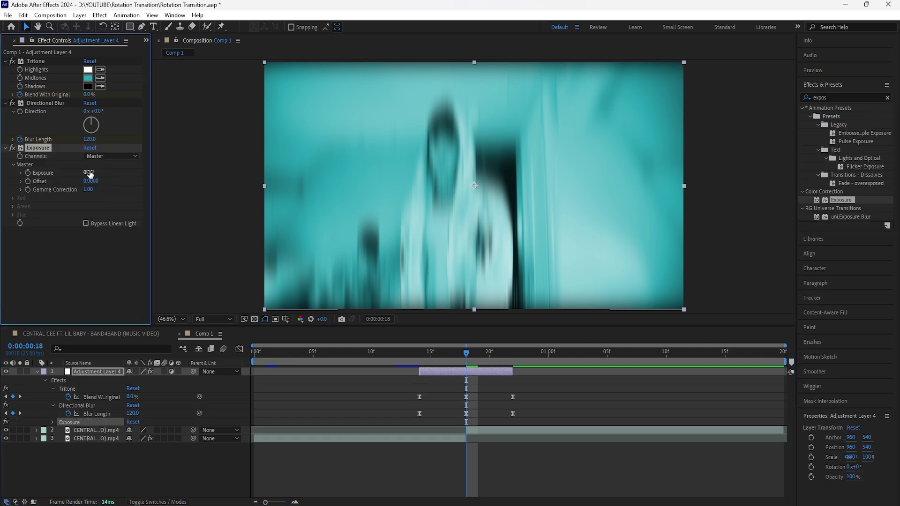
left_click(89, 174)
type("3")
key("Return")
Keyframe Exposure from 0 at the layer's start to 3 at the cut and back to 0 at its end, with Easy Ease.
left_click(101, 372)
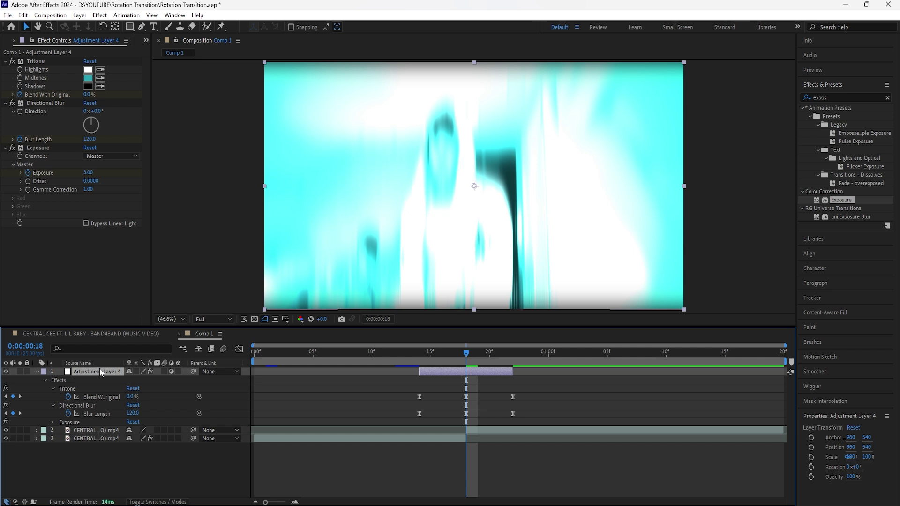
key("u")
key("u")
left_click_drag(471, 360, 431, 357)
left_click_drag(513, 354, 466, 354)
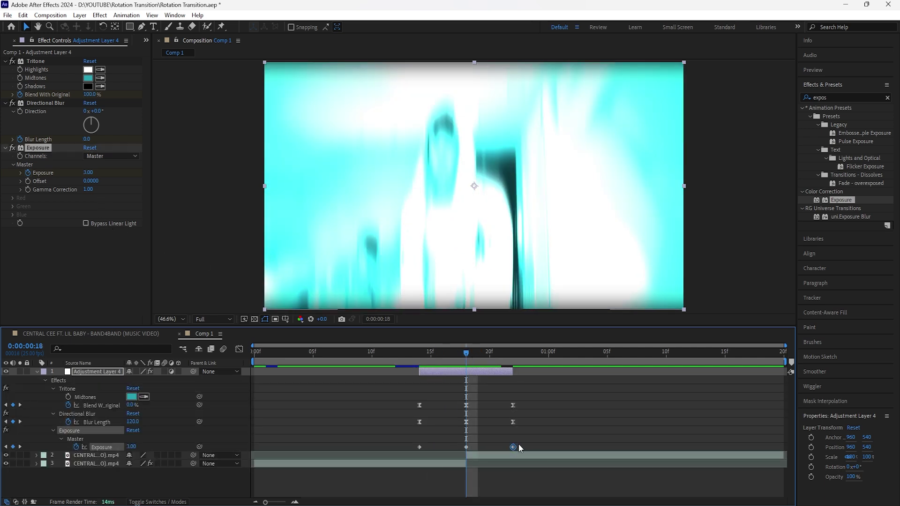
left_click_drag(519, 443, 410, 453)
right_click(419, 448)
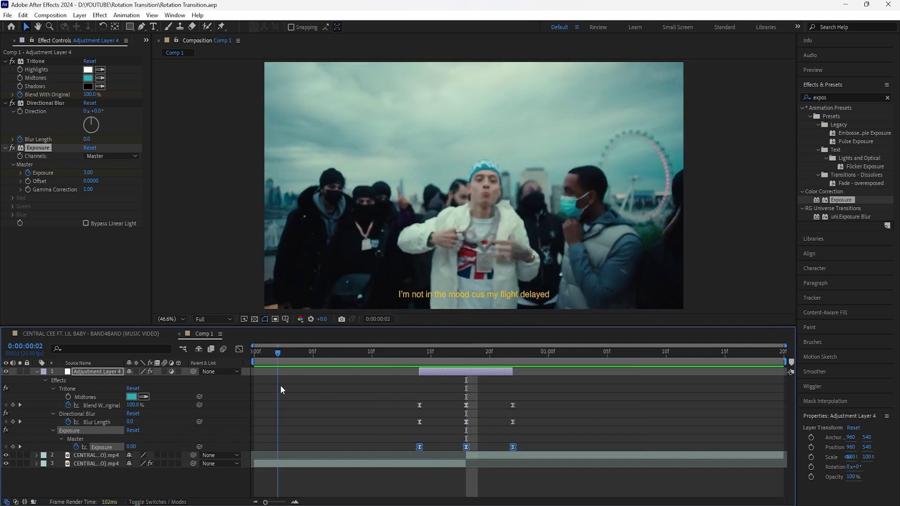
Play back the transition and stop on frame 19, just after the cut.
key("space")
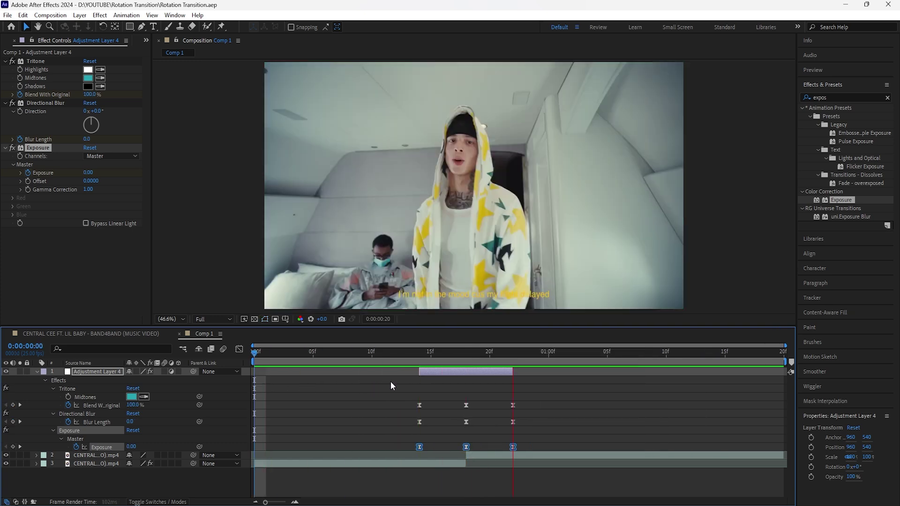
left_click(477, 359)
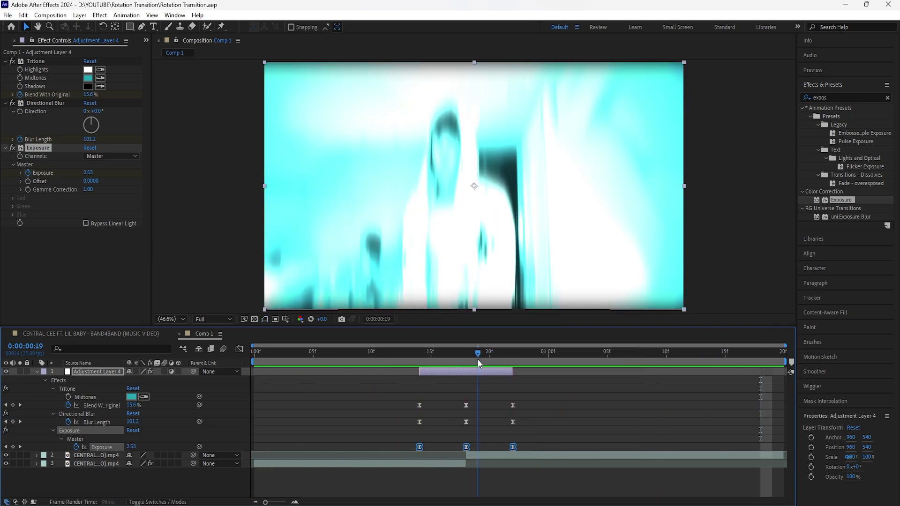
Copy the Motion Tile effect from the first clip's layer and paste it onto the second clip's layer.
left_click(493, 454)
left_click(328, 462)
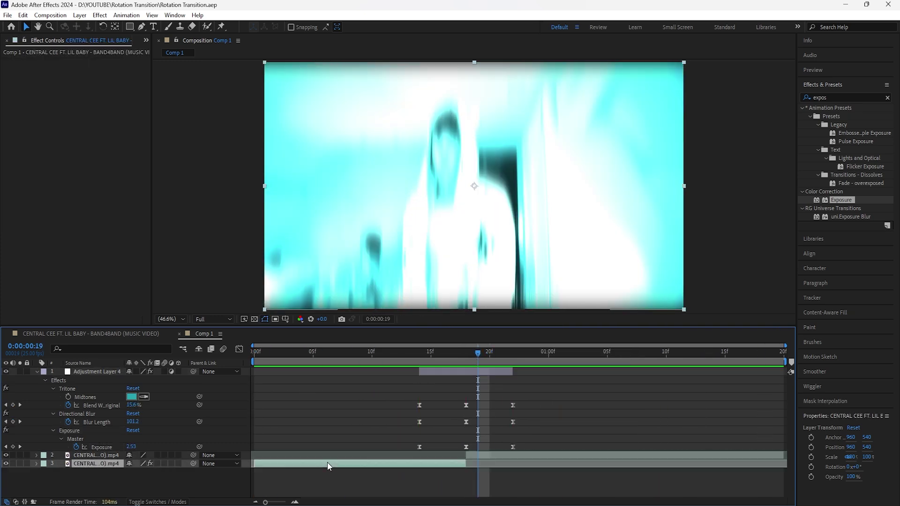
left_click(507, 457)
left_click(118, 464)
left_click(37, 64)
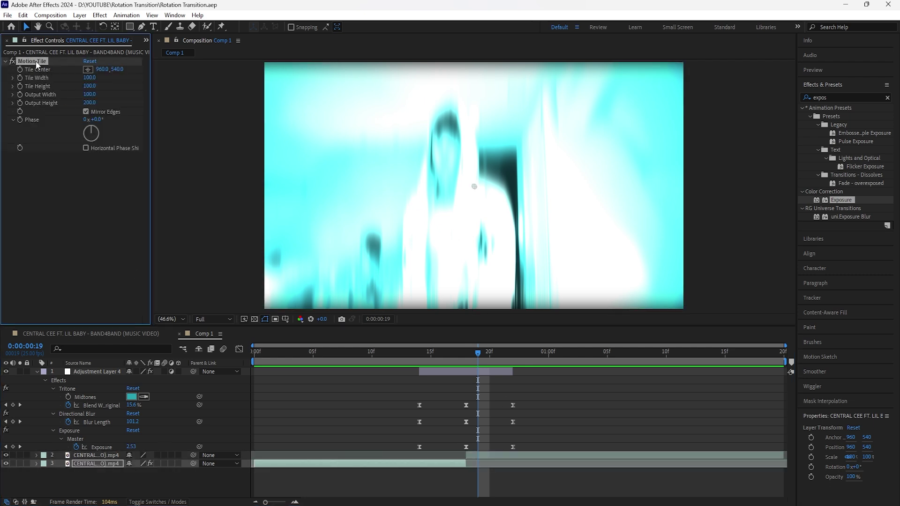
left_click(110, 457)
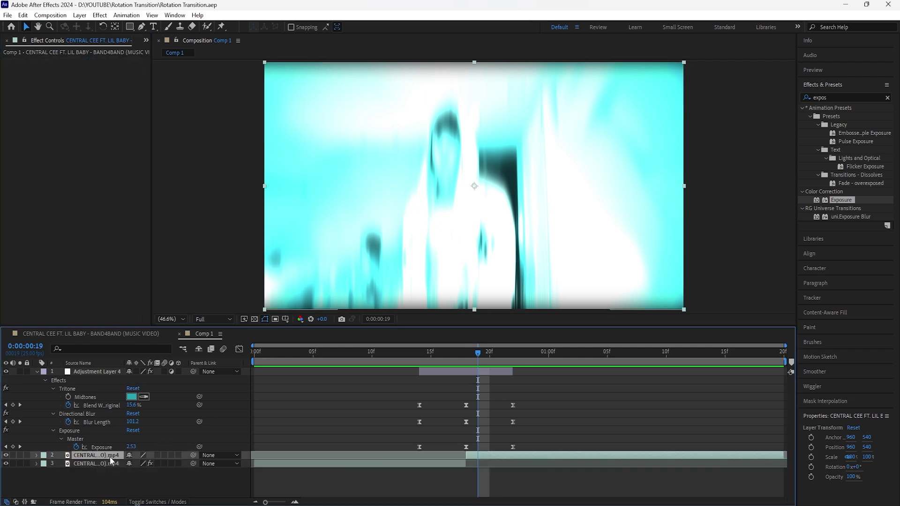
key("ctrl+v")
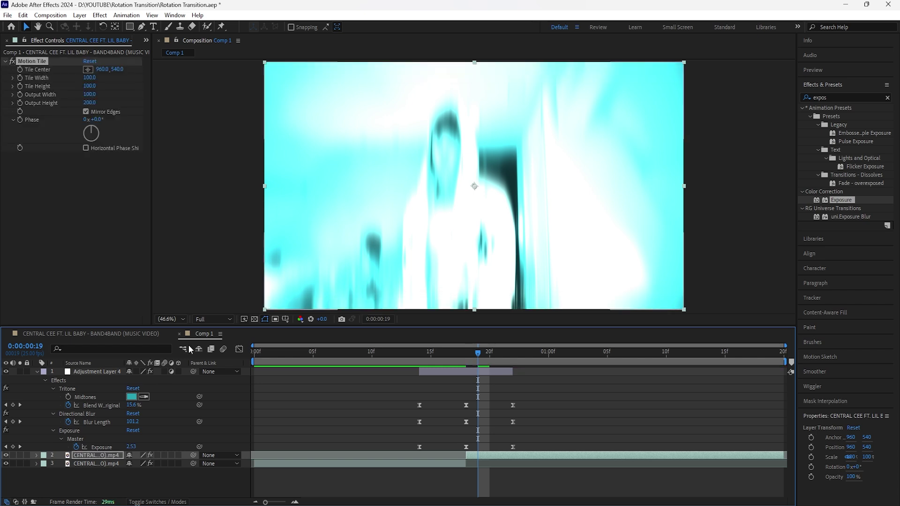
Keyframe the second clip's Rotation from 120° at the cut on frame 18 to 0° at 0:00:01:05.
key("Page_Up")
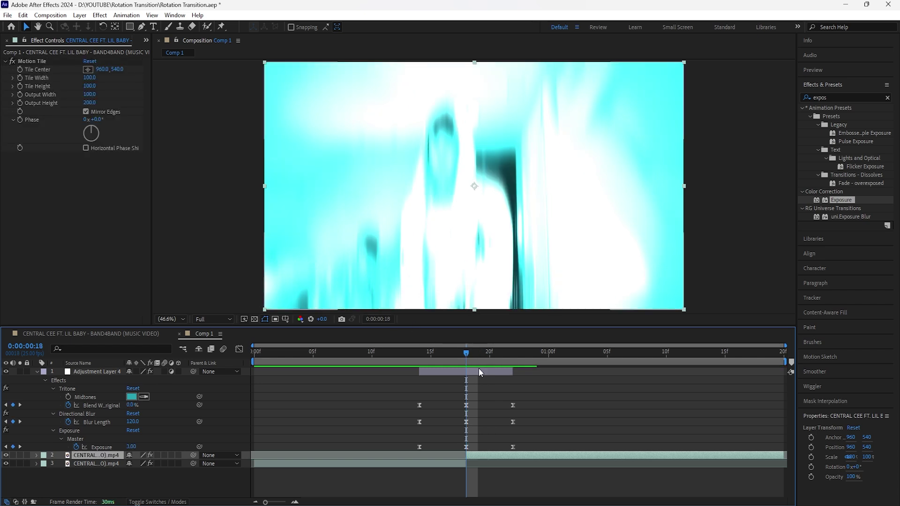
key("r")
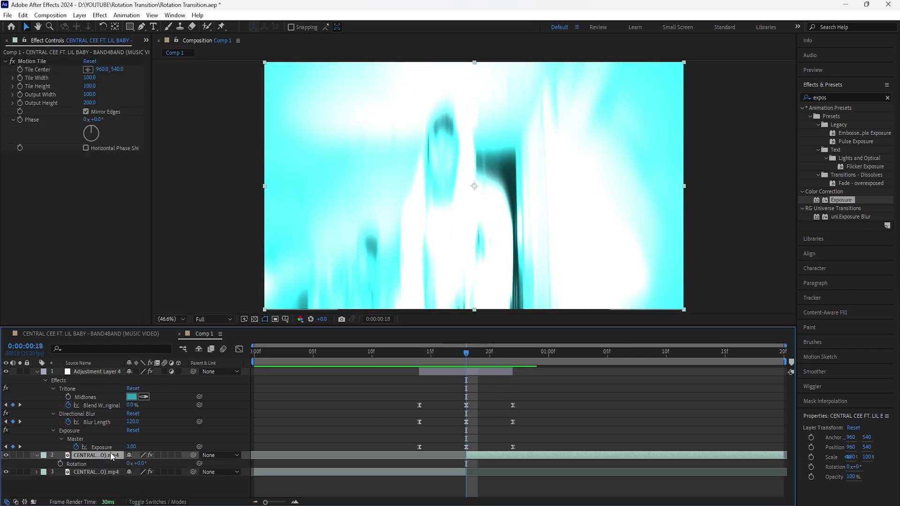
key("shift+s")
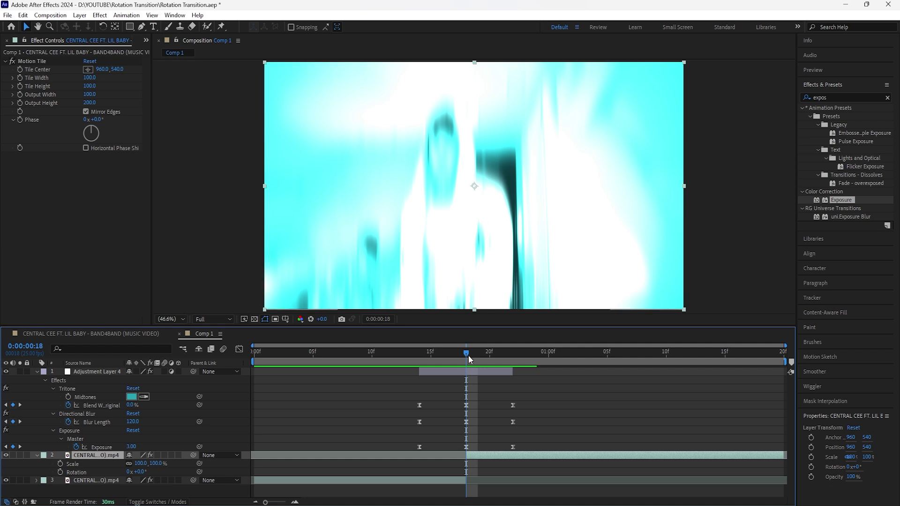
left_click(530, 363)
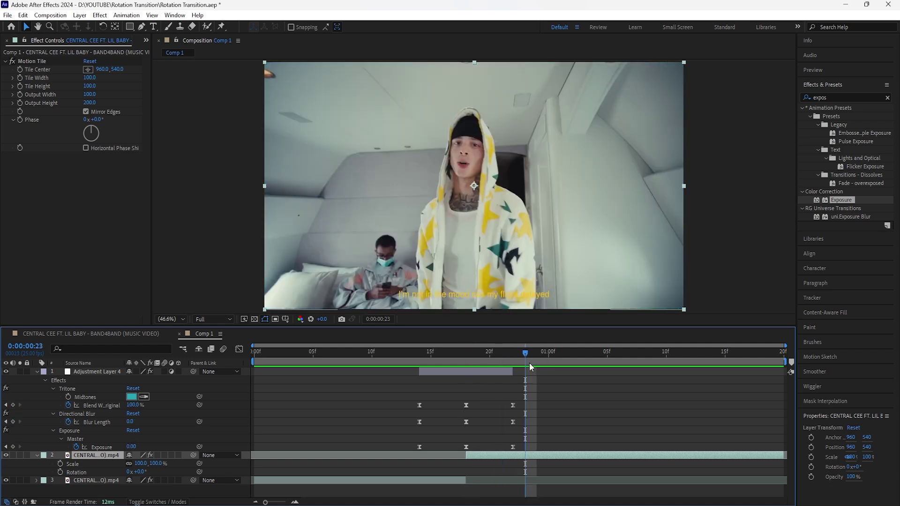
left_click(467, 364)
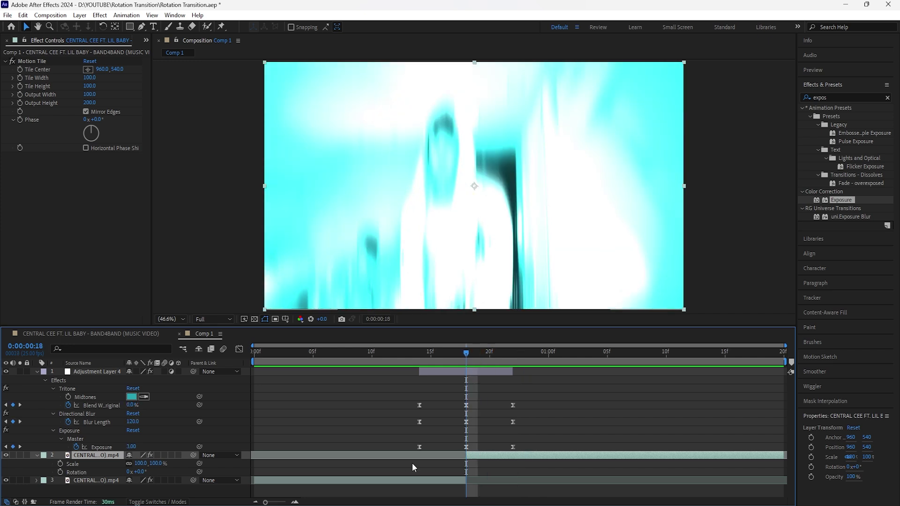
left_click_drag(141, 472, 198, 471)
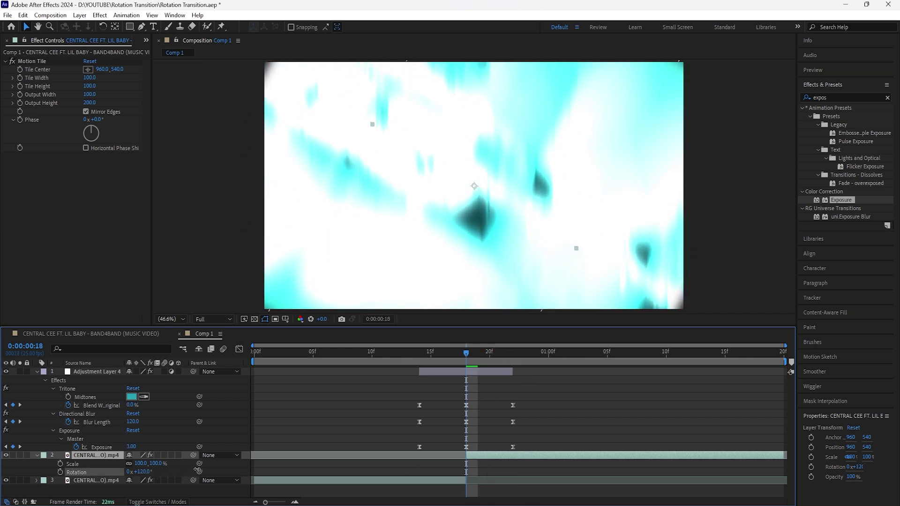
key("alt+shift+r")
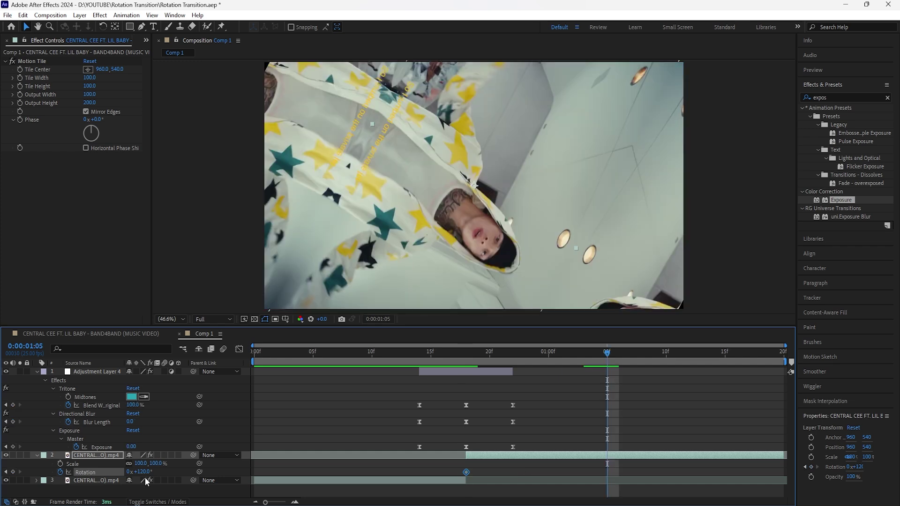
left_click(144, 472)
type("0")
key("Return")
Keyframe the second clip's Scale from 1000% at the cut to 100% at 0:00:01:05.
left_click_drag(603, 354, 468, 387)
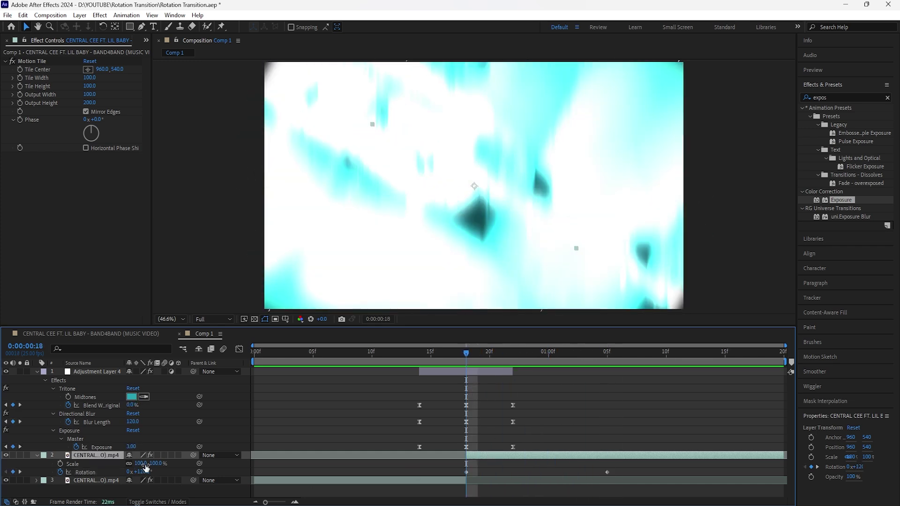
left_click_drag(141, 463, 539, 424)
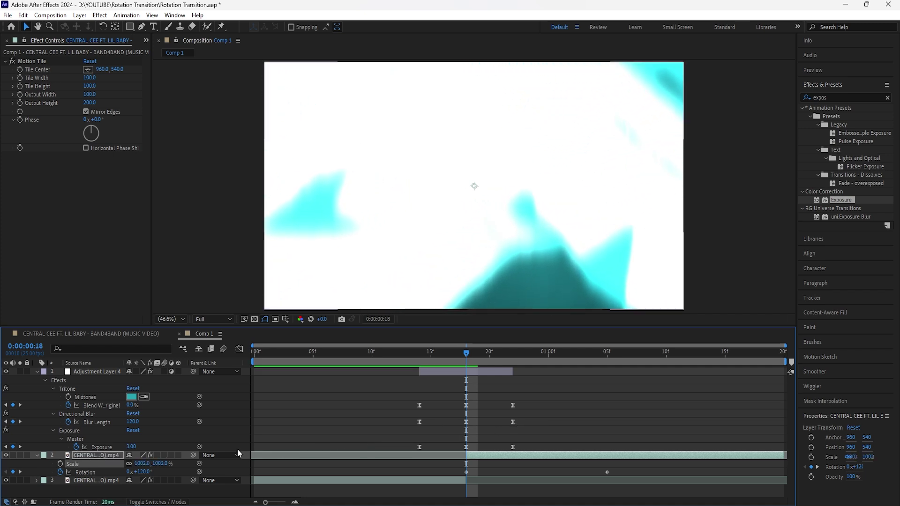
left_click(60, 464)
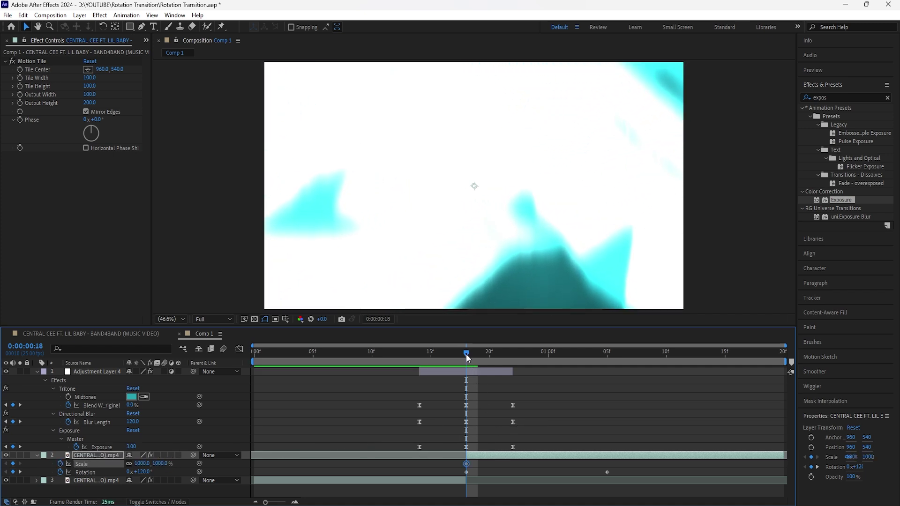
left_click_drag(467, 353, 607, 353)
left_click(161, 464)
type("100")
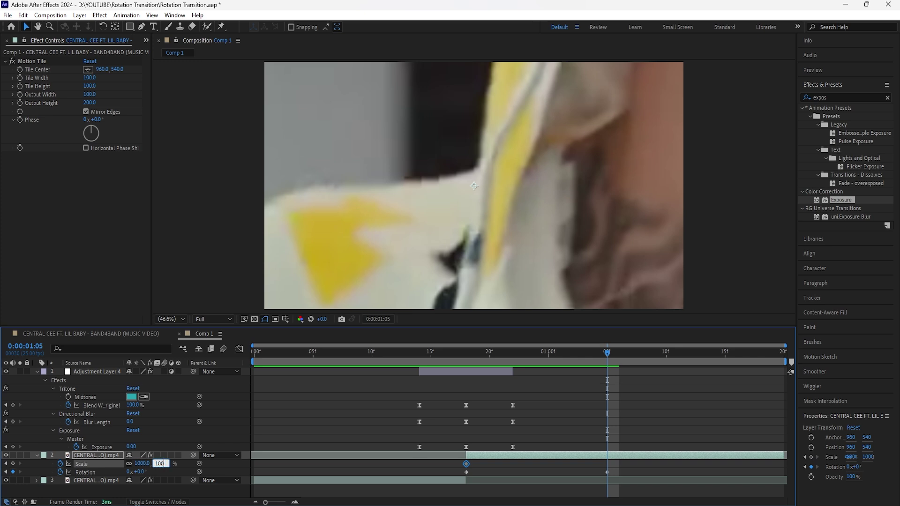
key("Return")
Apply Easy Ease to the second clip's Scale and Rotation keyframes and enable motion blur for that layer.
left_click_drag(619, 463, 469, 471)
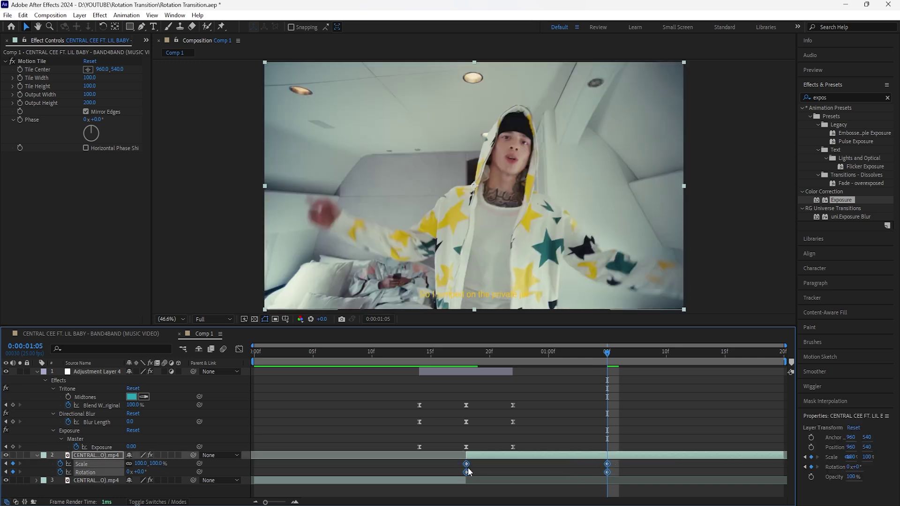
key("F9")
left_click(165, 455)
left_click(584, 469)
Reshape the second clip's Scale speed graph into an early sharp peak, extending the last keyframe's ease to about half the interval.
left_click(93, 464)
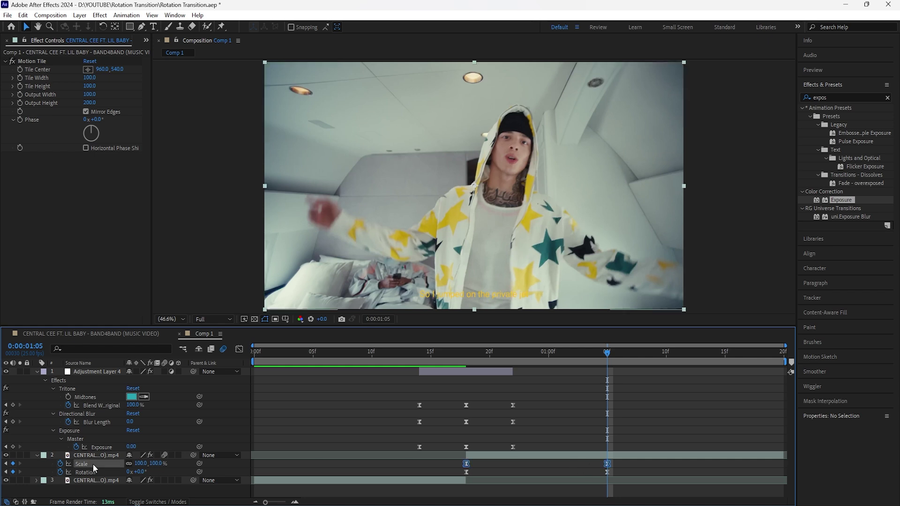
left_click(239, 350)
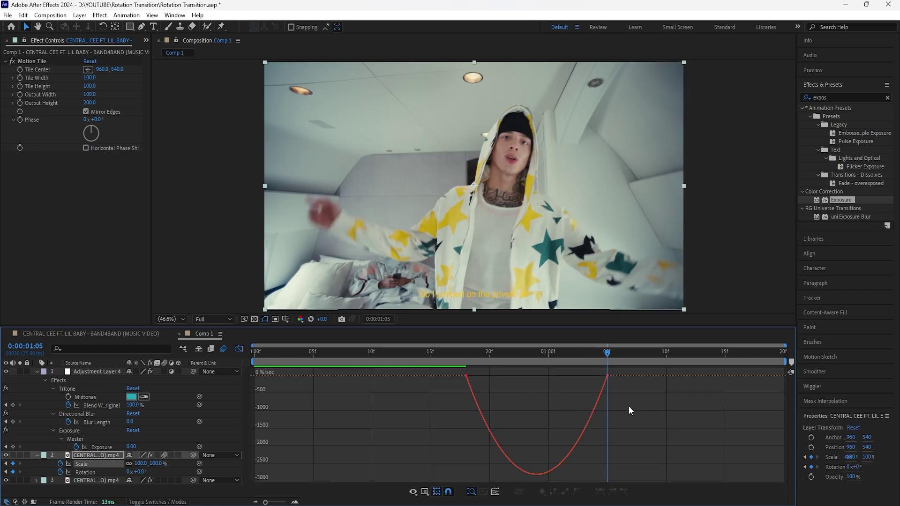
left_click_drag(583, 376, 537, 376)
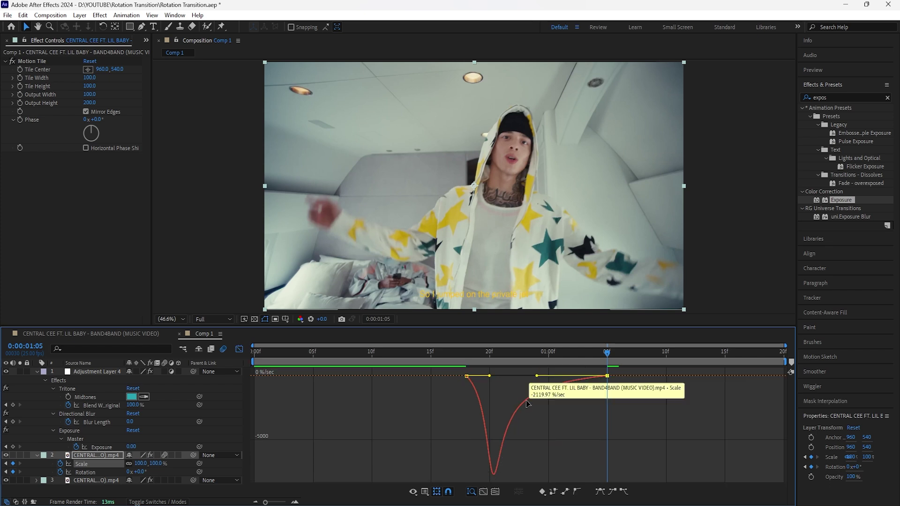
left_click(239, 350)
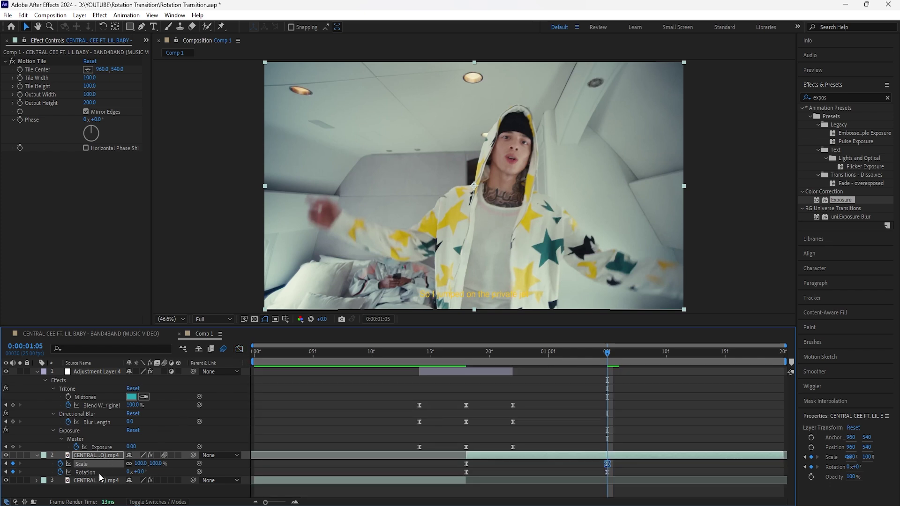
Reshape the second clip's Rotation speed graph the same way, extending the last keyframe's ease to about half the interval.
left_click(100, 472)
left_click(240, 351)
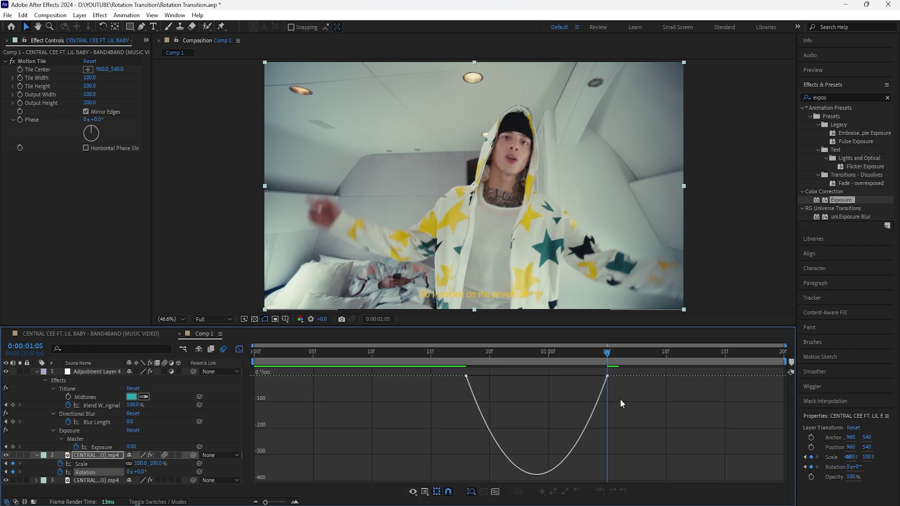
left_click_drag(621, 400, 535, 378)
left_click(239, 349)
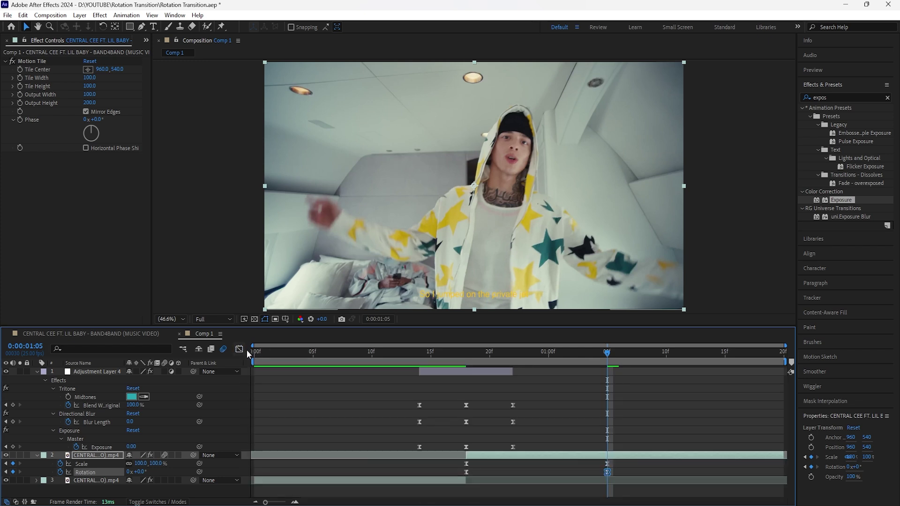
Shift all of the second clip's Scale and Rotation keyframes one frame earlier.
left_click_drag(609, 353, 525, 377)
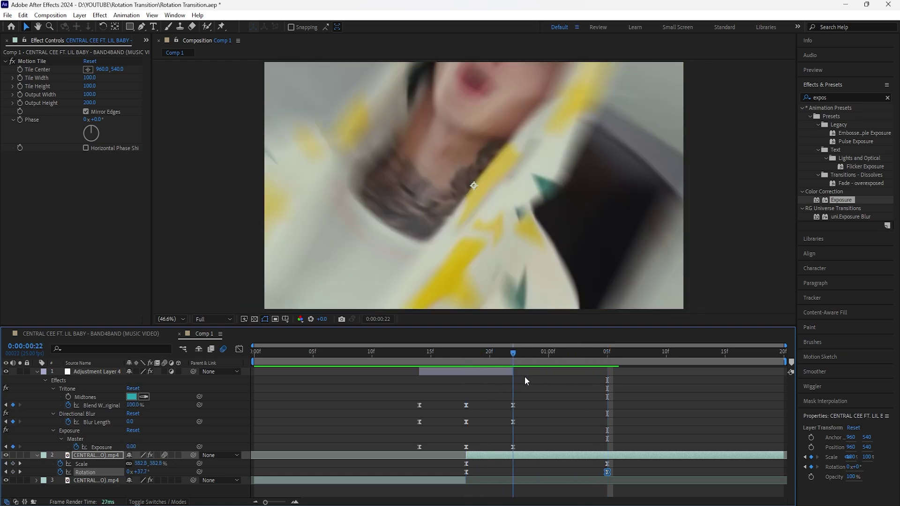
left_click_drag(608, 461, 452, 474)
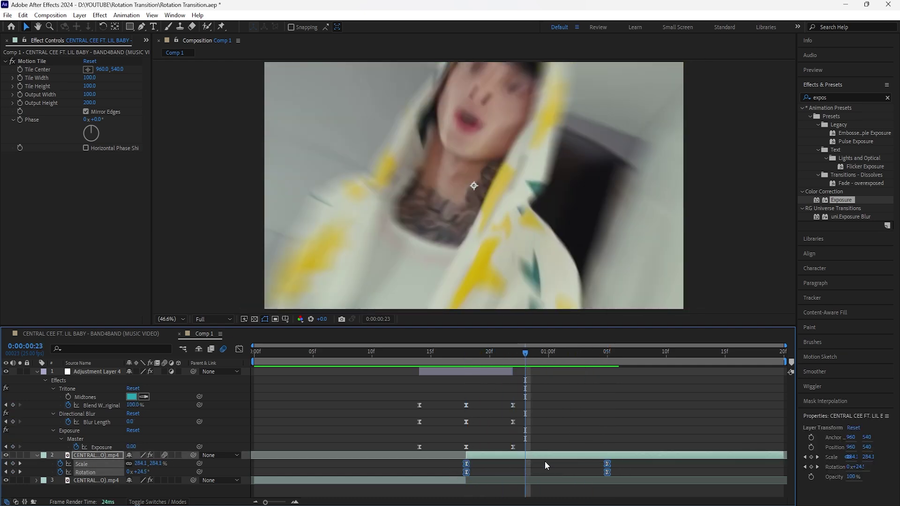
left_click_drag(609, 469, 597, 468)
Preview the transition, deselect the layers, and play it back again from the start of the composition.
key("space")
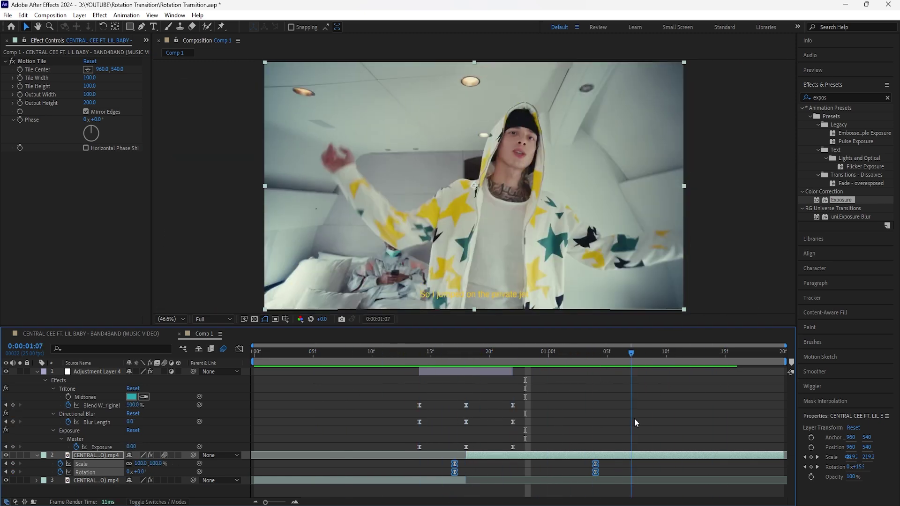
left_click_drag(635, 418, 409, 464)
left_click(307, 401)
key("space")
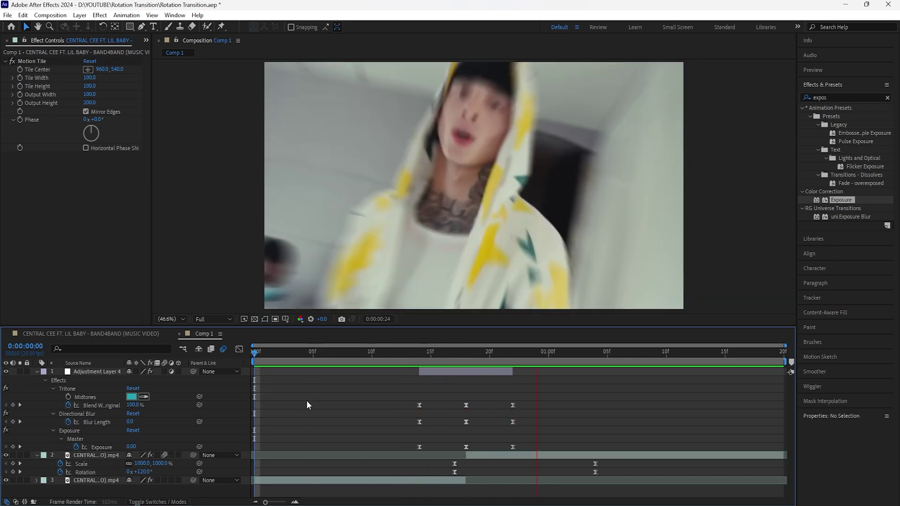